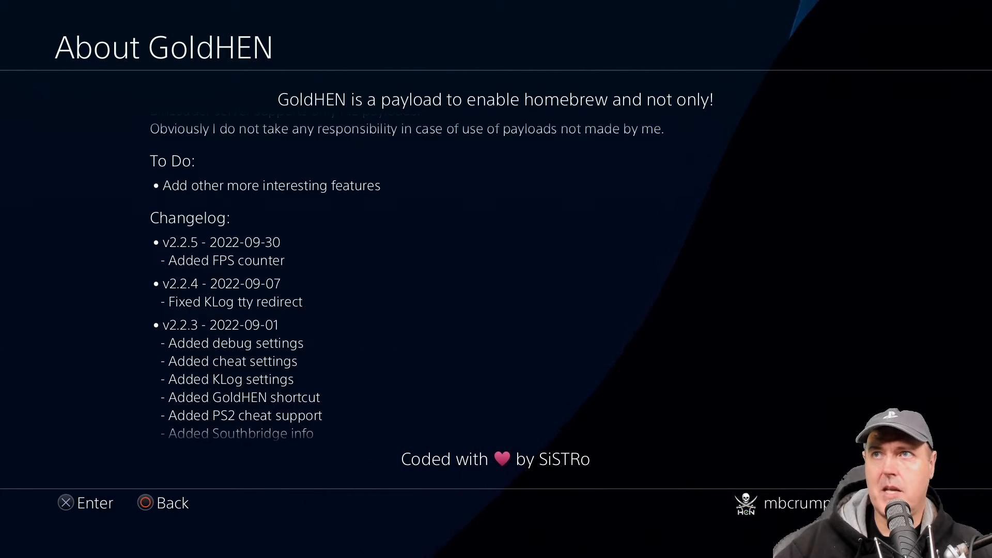
Finish reading the About GoldHEN changelog and back out toward the main menu
key(Up)
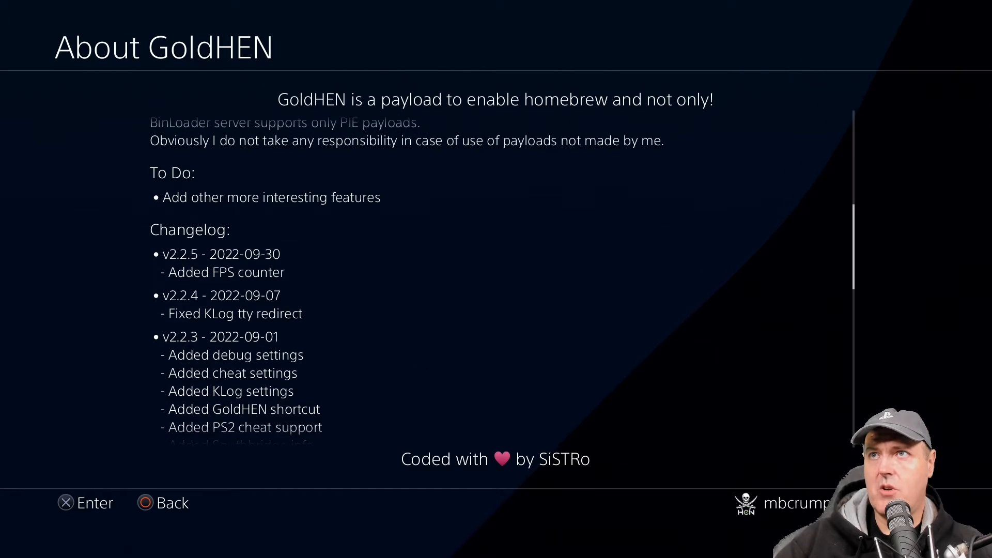
key(Escape)
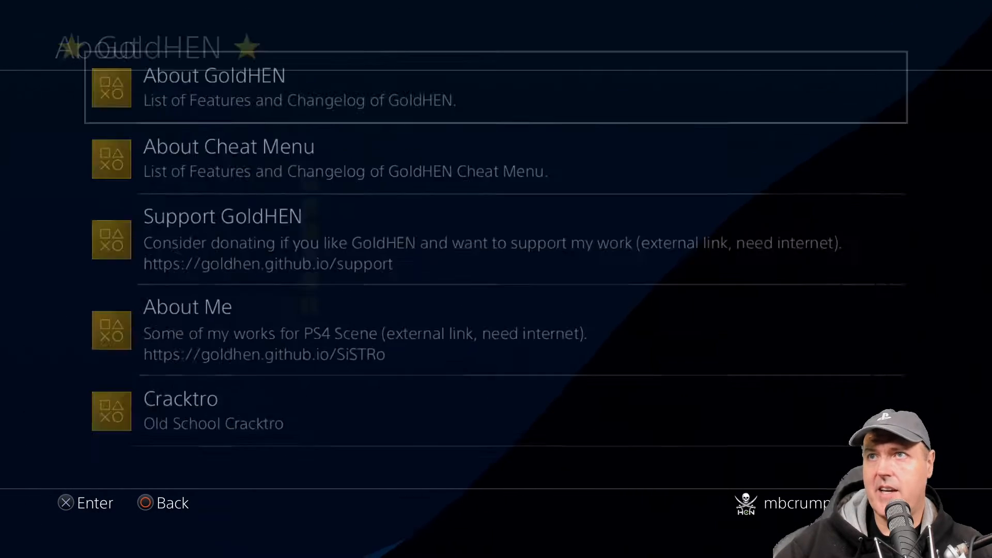
Return to the GoldHEN main menu and enter the Game Overlay settings
key(Escape)
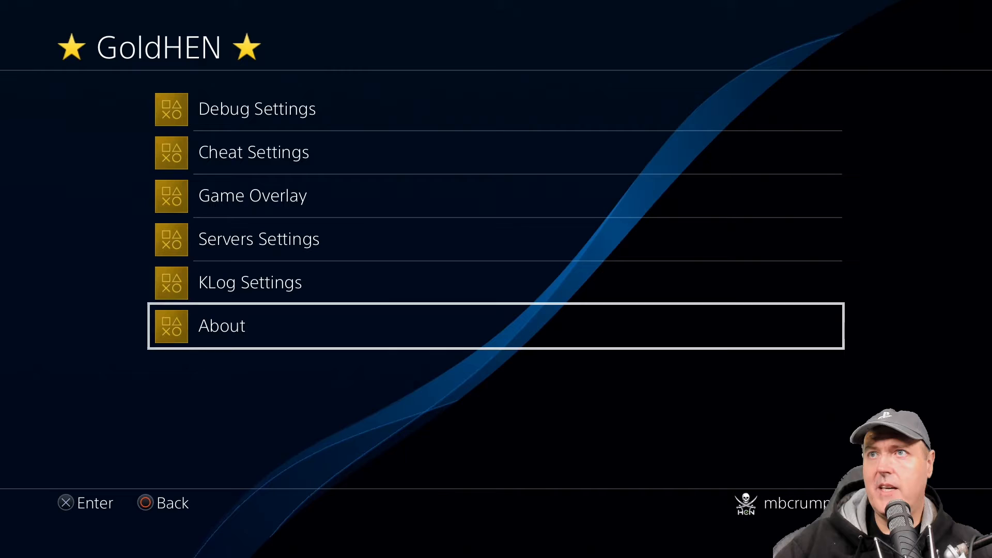
key(Up)
key(Up)
key(Up)
key(Return)
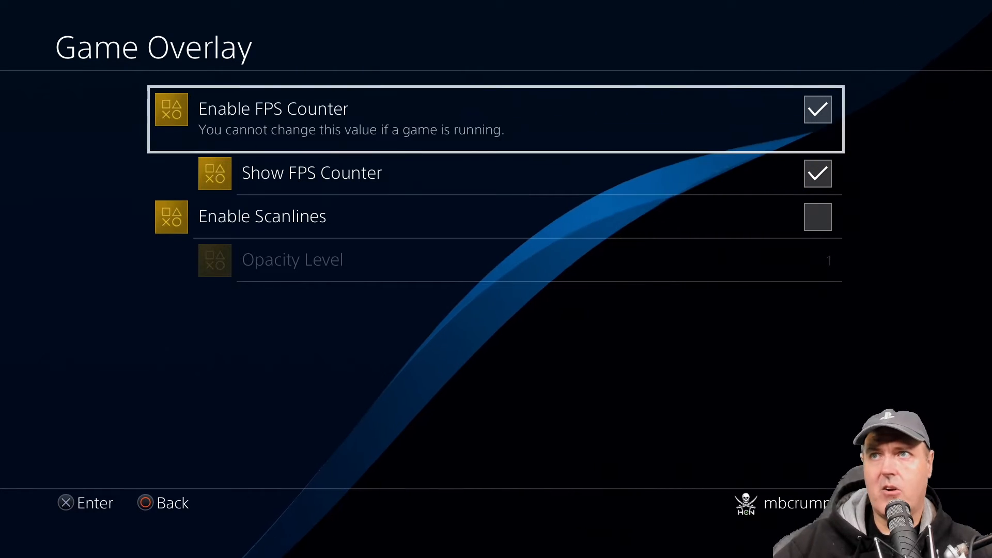
Enable Scanlines alongside the FPS counter, then leave for the PS4 home screen
key(Down)
key(Down)
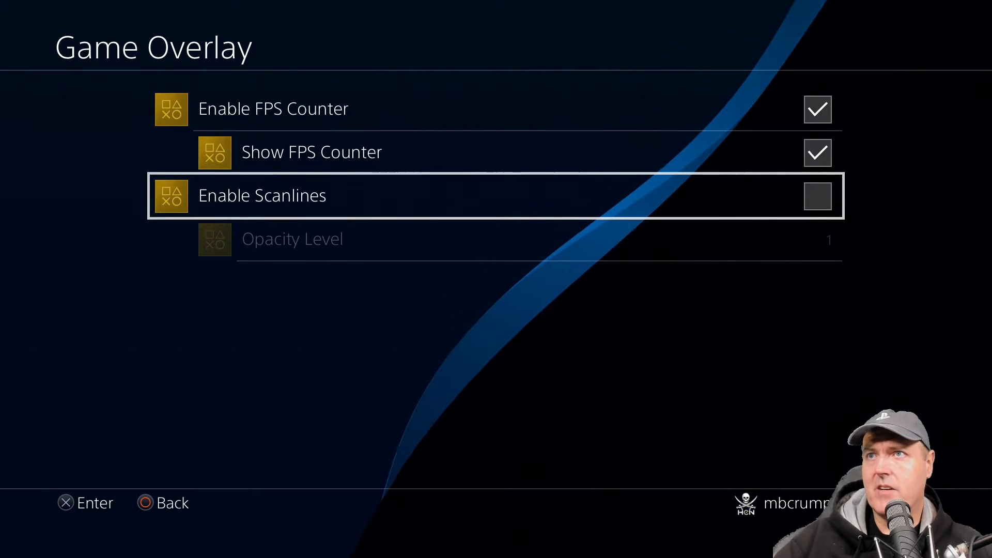
key(Return)
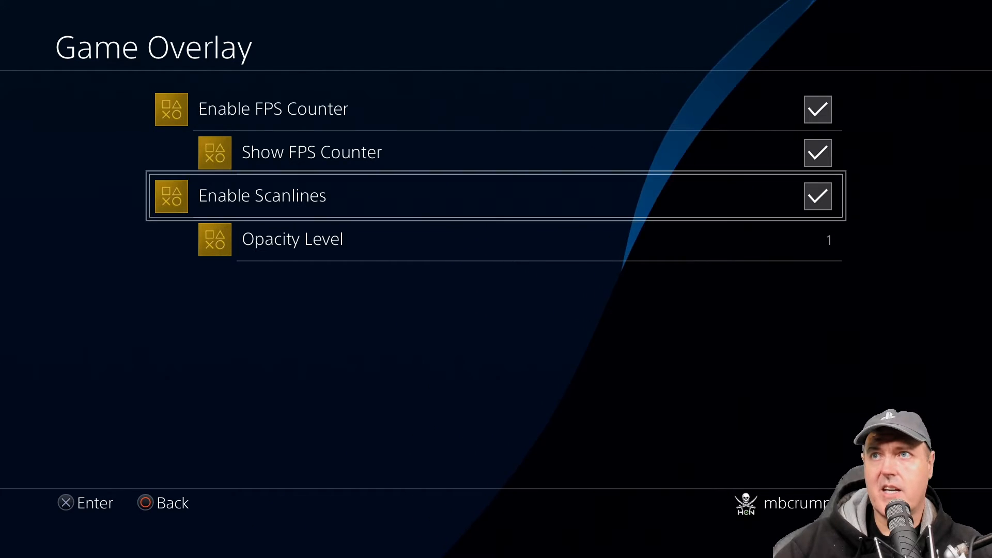
key(super)
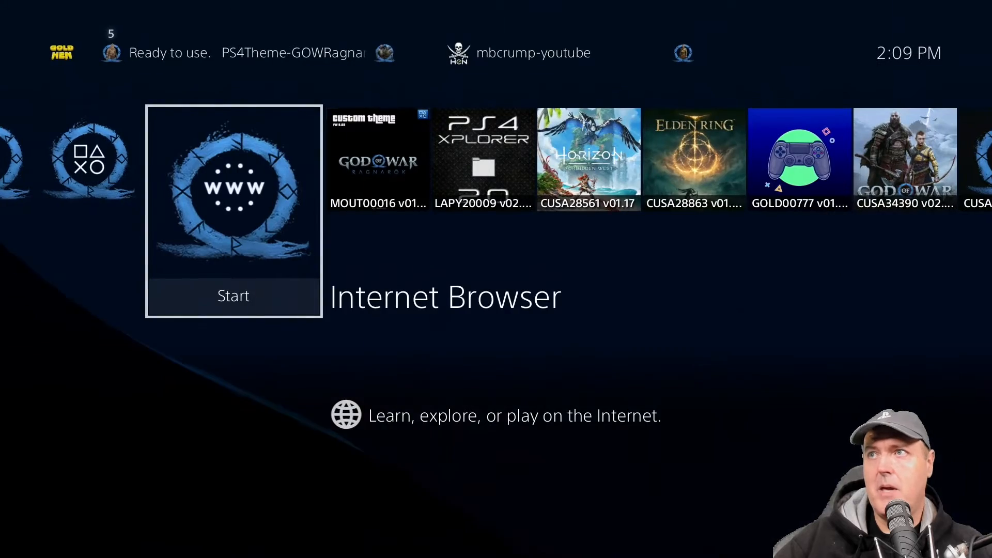
key(Right)
key(Right)
key(Right)
key(Right)
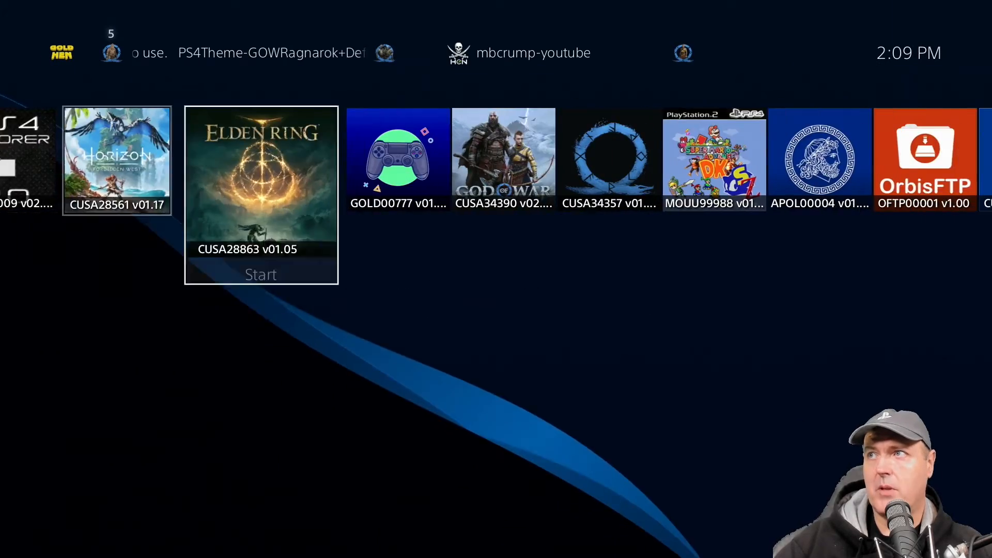
key(Right)
key(Right)
key(Right)
key(Right)
key(Right)
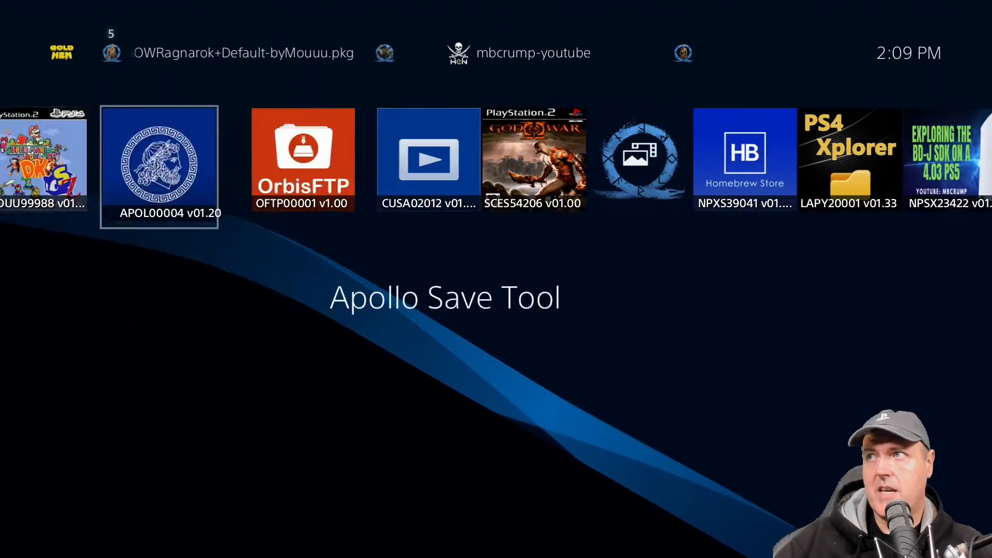
key(Right)
key(Right)
key(Right)
key(Right)
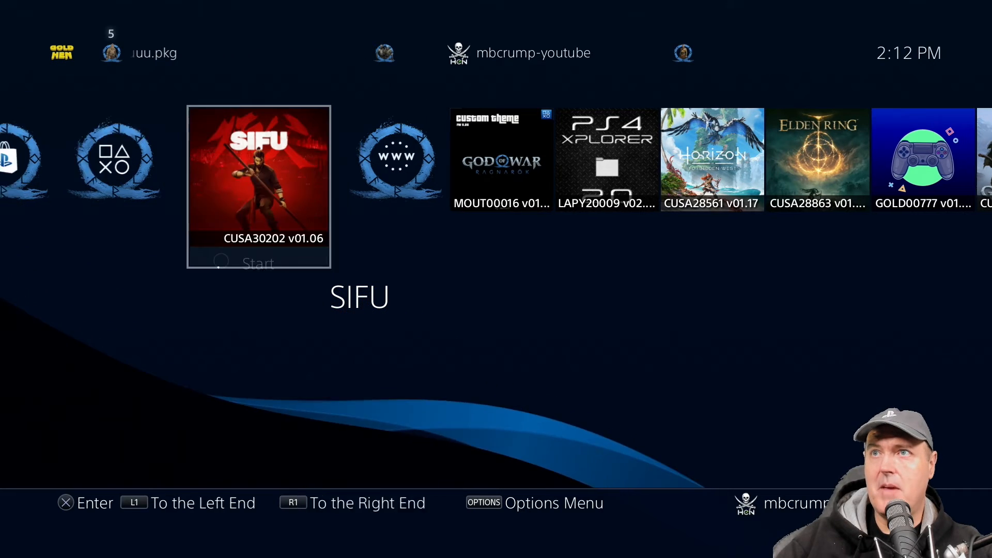
key(Left)
key(Right)
key(Right)
key(Right)
key(Right)
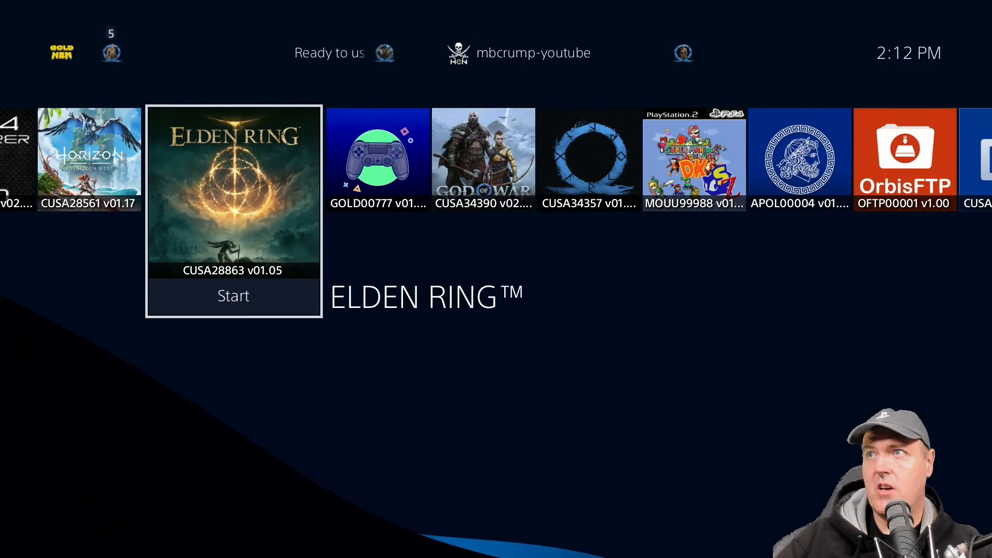
key(Right)
key(Right)
key(Right)
key(Right)
key(Right)
key(Right)
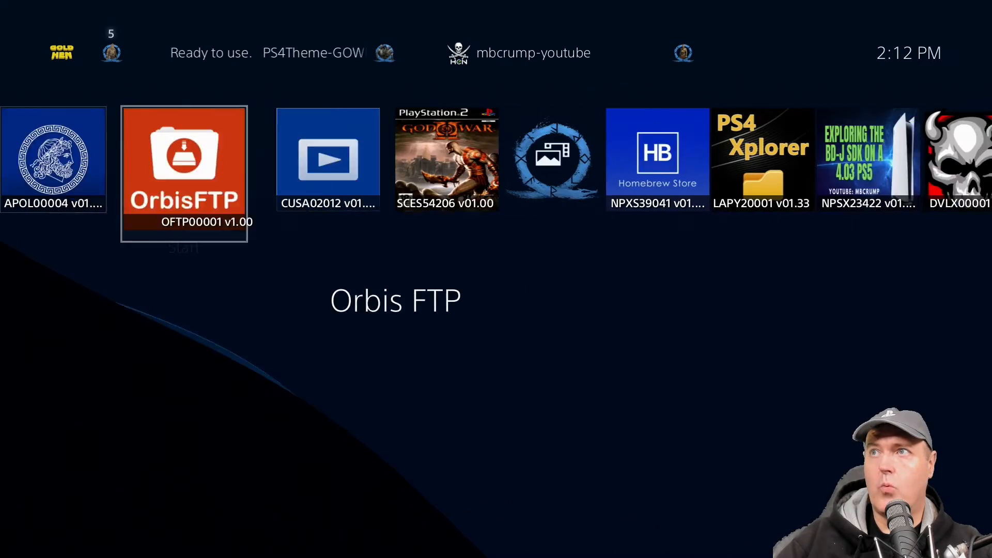
key(Right)
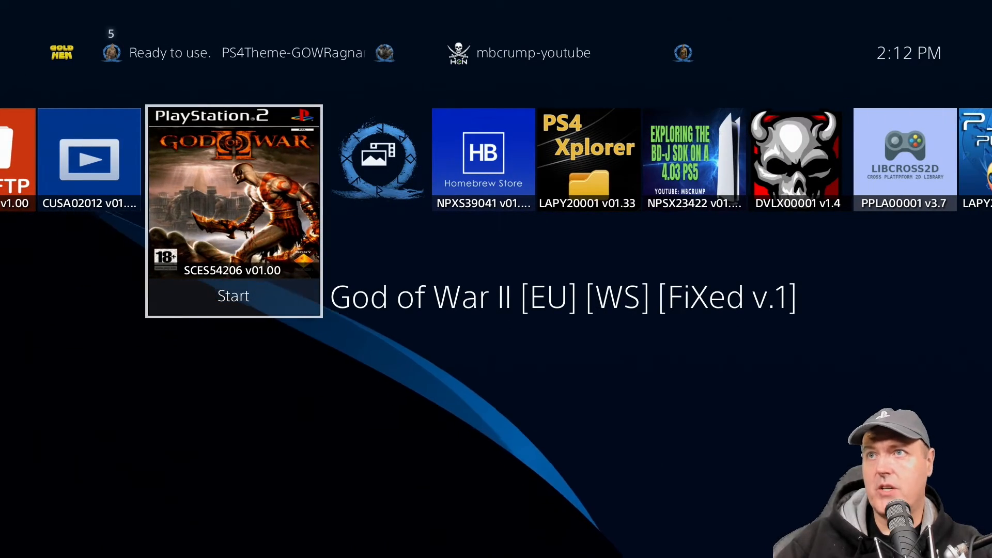
key(Return)
key(Down)
key(Down)
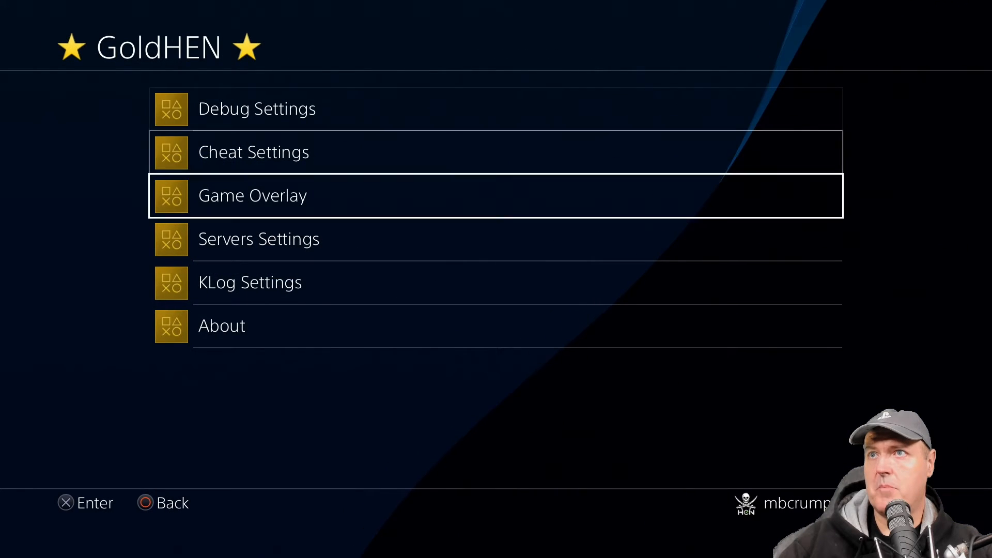
key(Return)
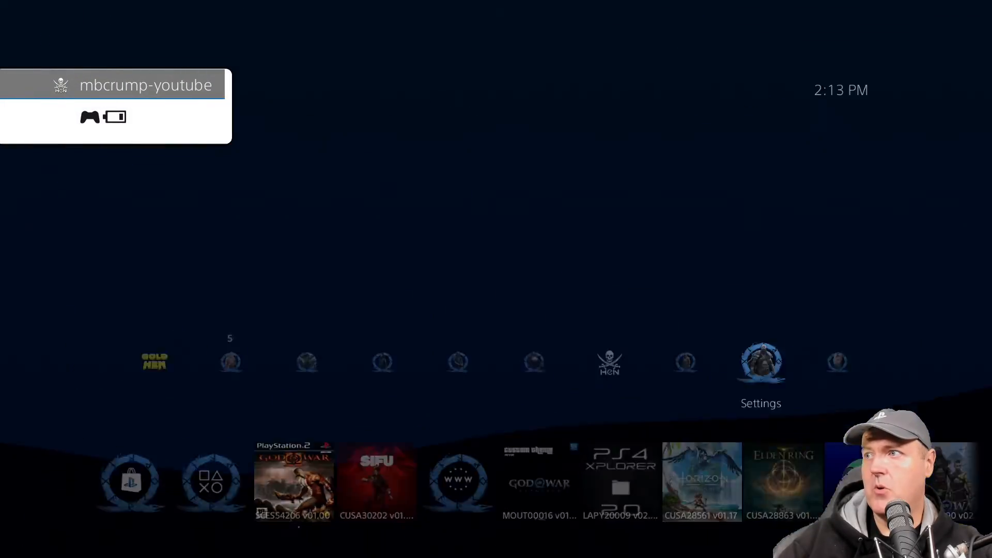
Enter Settings > GoldHEN > Debug Settings
key(Return)
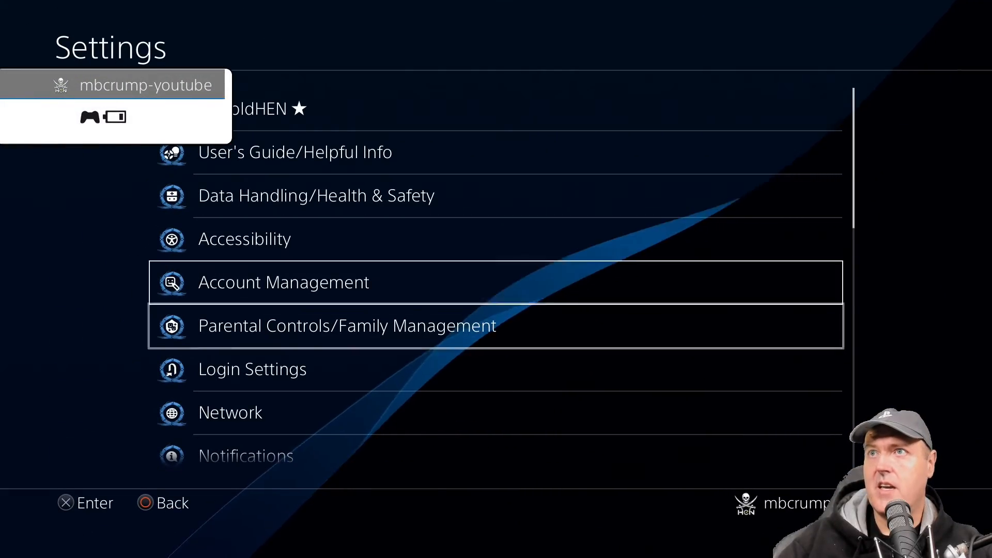
key(Up)
key(Up)
key(Up)
key(Up)
key(Return)
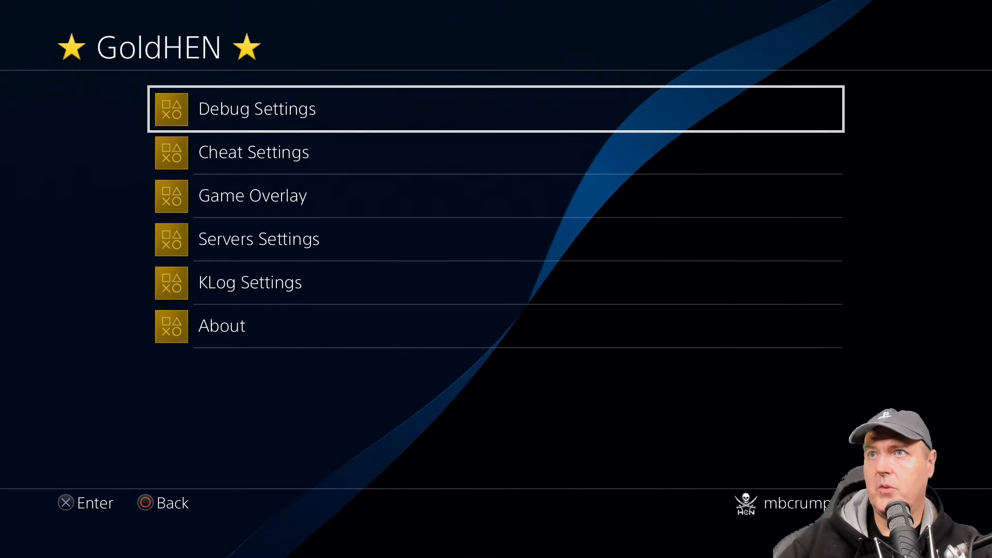
key(Return)
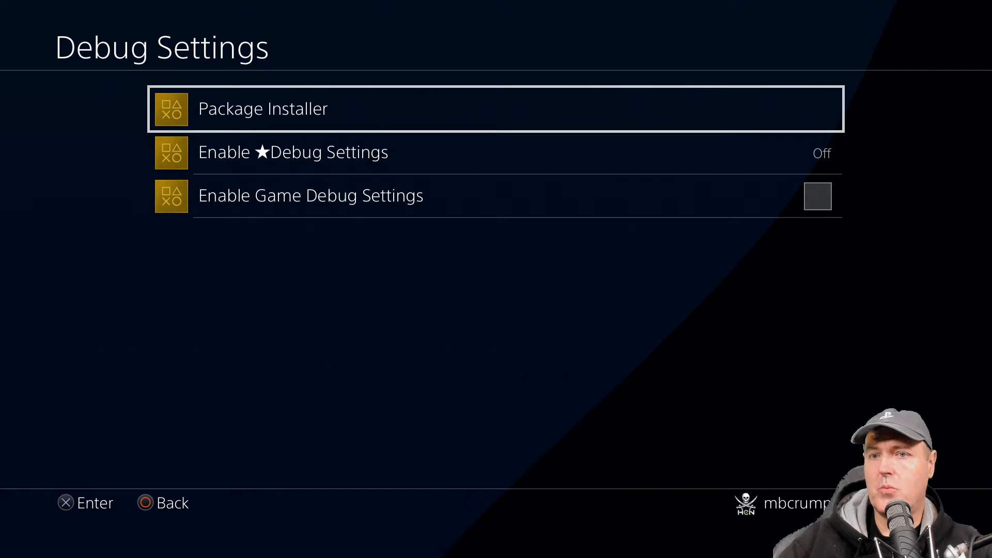
Enable Game Debug Settings, return home and highlight the SIFU game
key(Down)
key(Down)
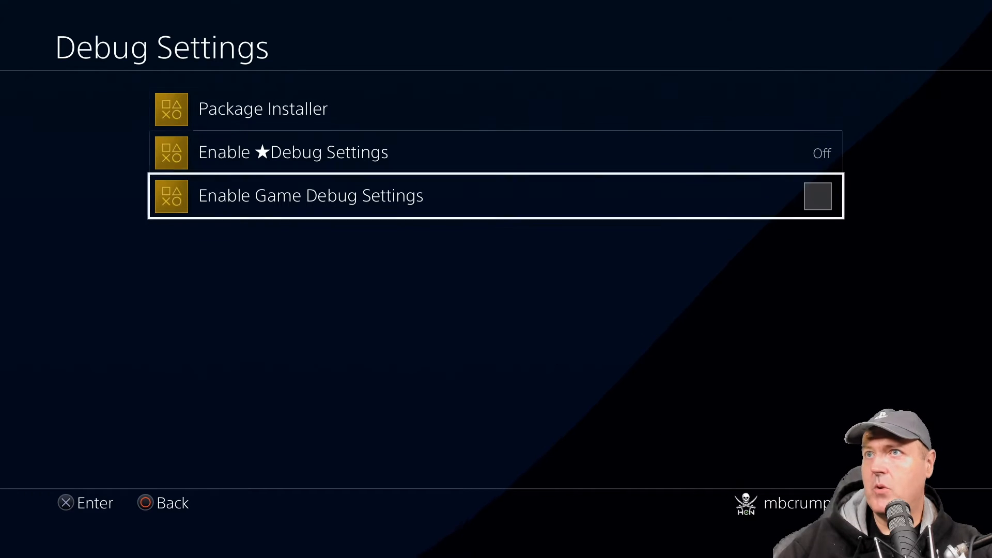
key(Return)
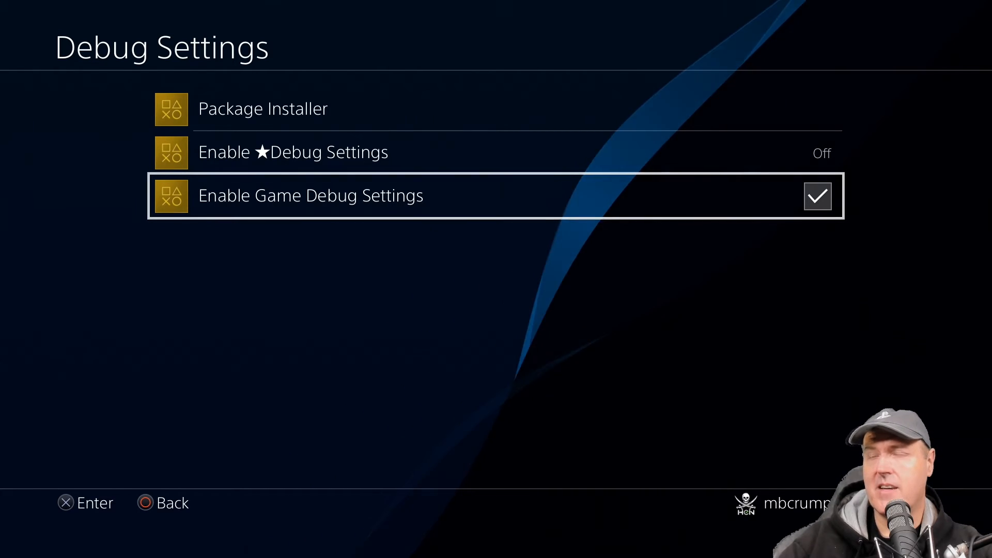
key(Escape)
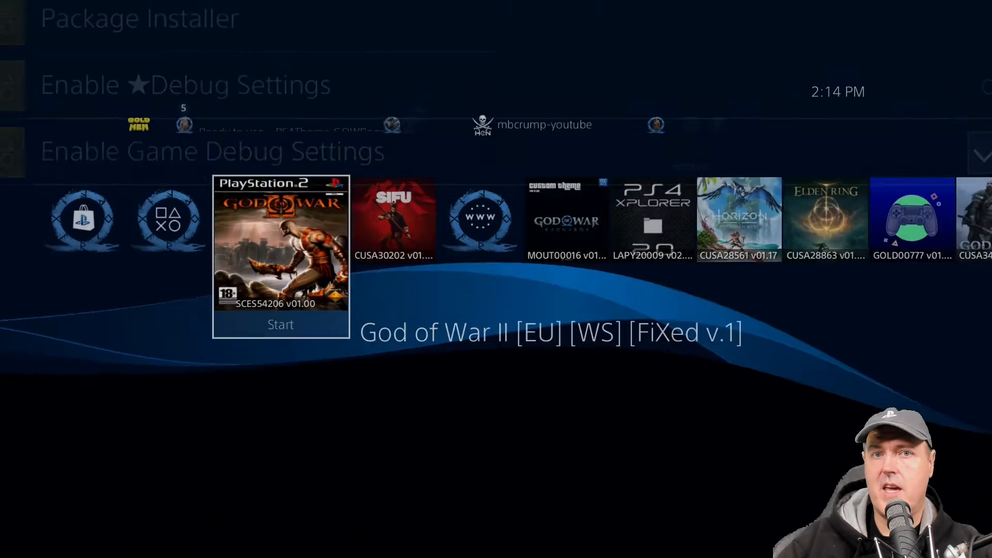
key(Right)
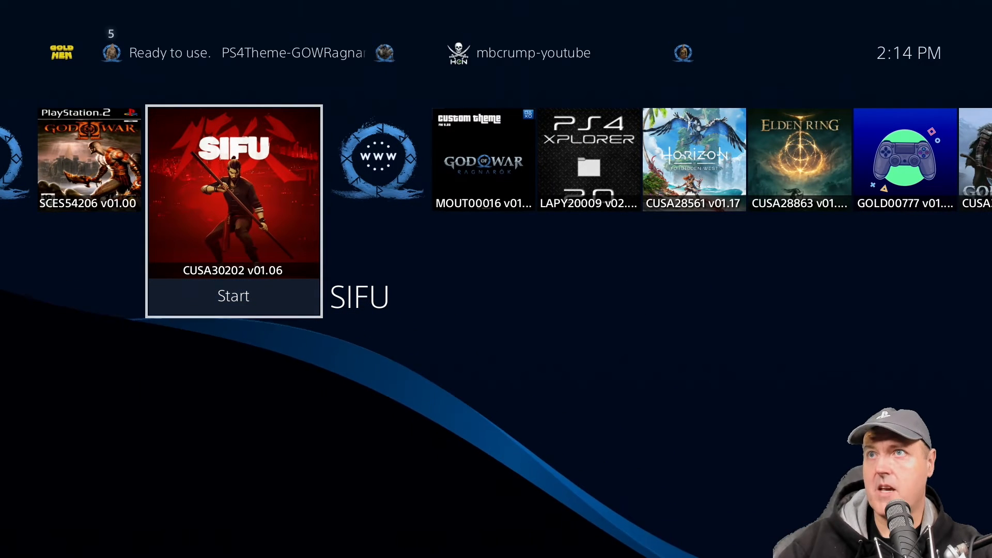
View GoldHEN's saved data management for SIFU from its Options list
key(Menu)
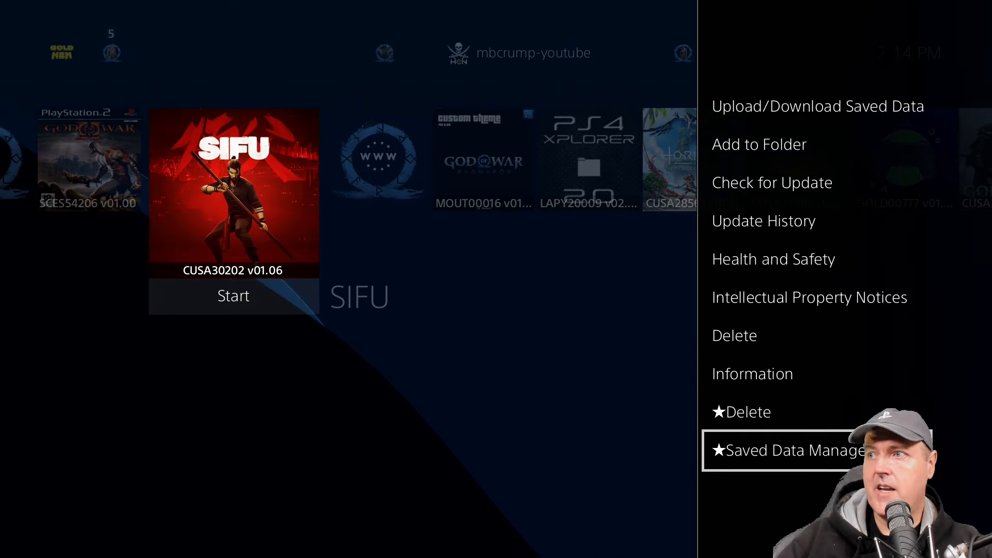
key(Return)
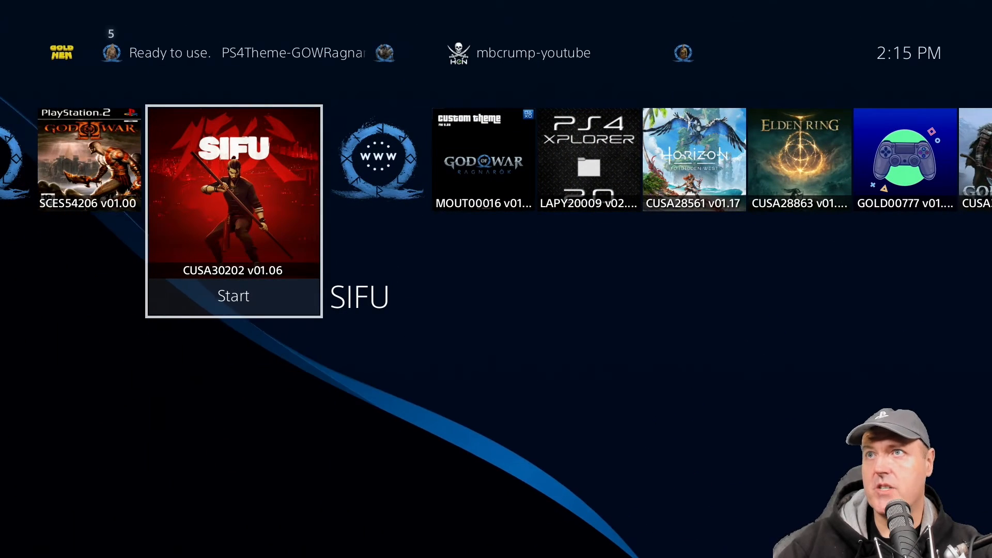
Bring up SIFU's ★Delete choices from its Options list
key(menu)
key(Down)
key(Down)
key(Down)
key(Down)
key(Down)
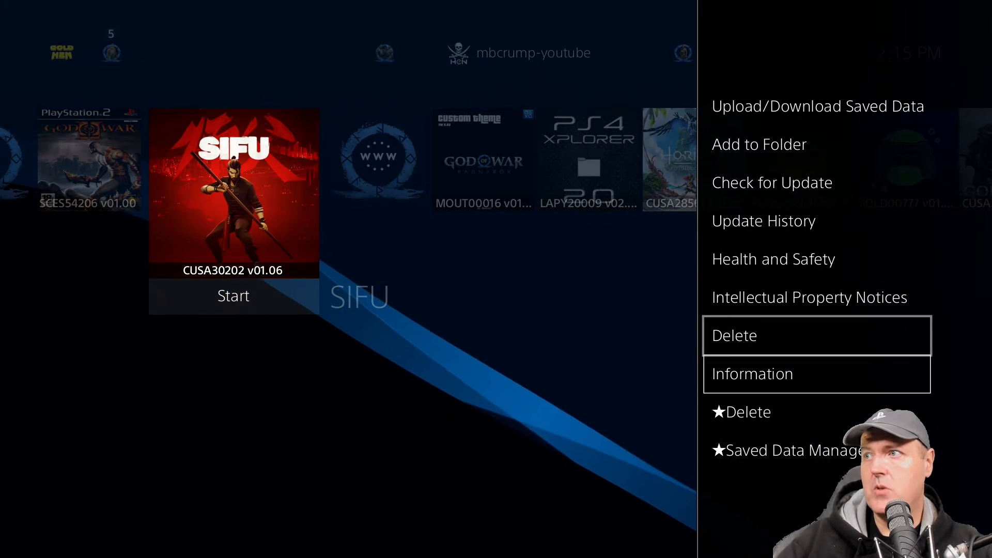
key(Down)
key(Down)
key(Return)
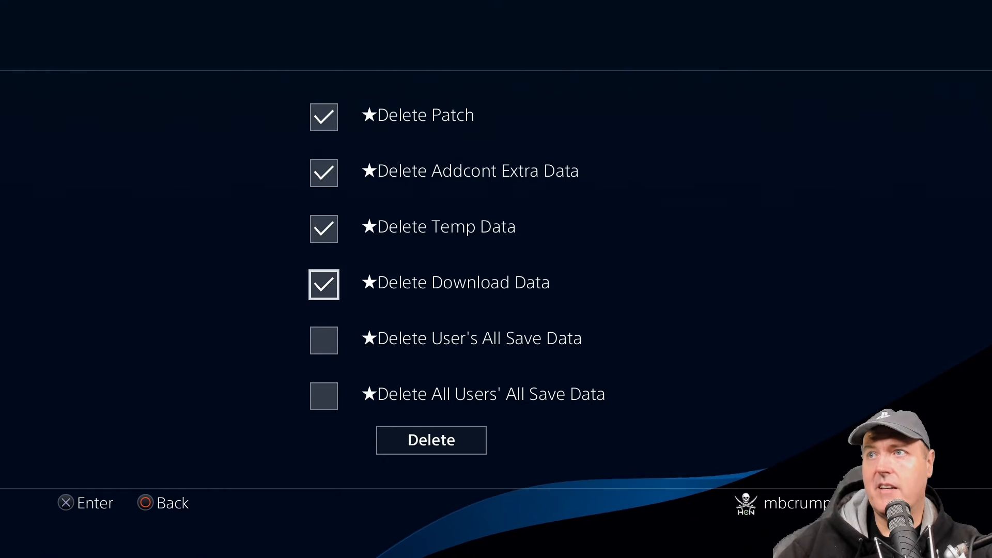
Browse the ★Delete checkboxes up to Patch and back down without deleting anything
key(Up)
key(Up)
key(Up)
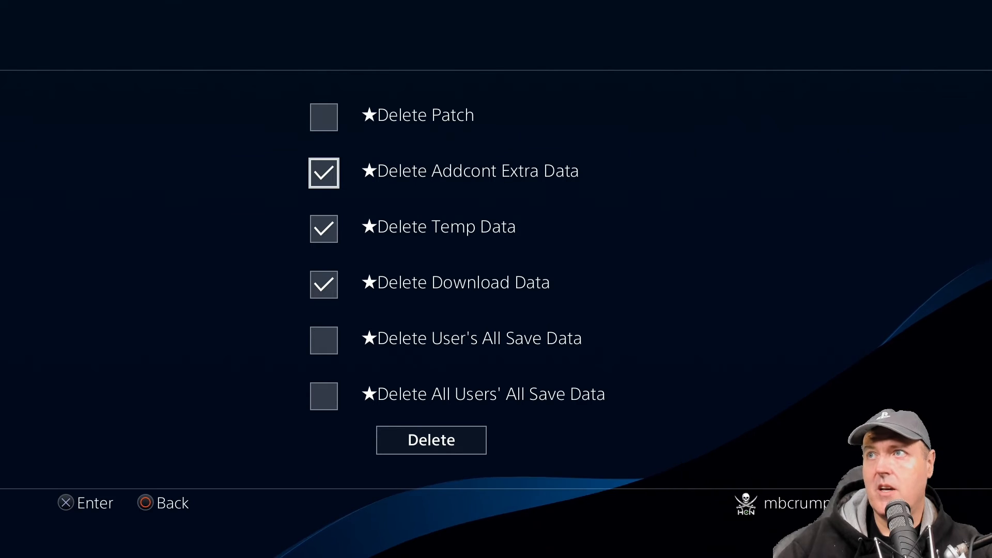
key(Down)
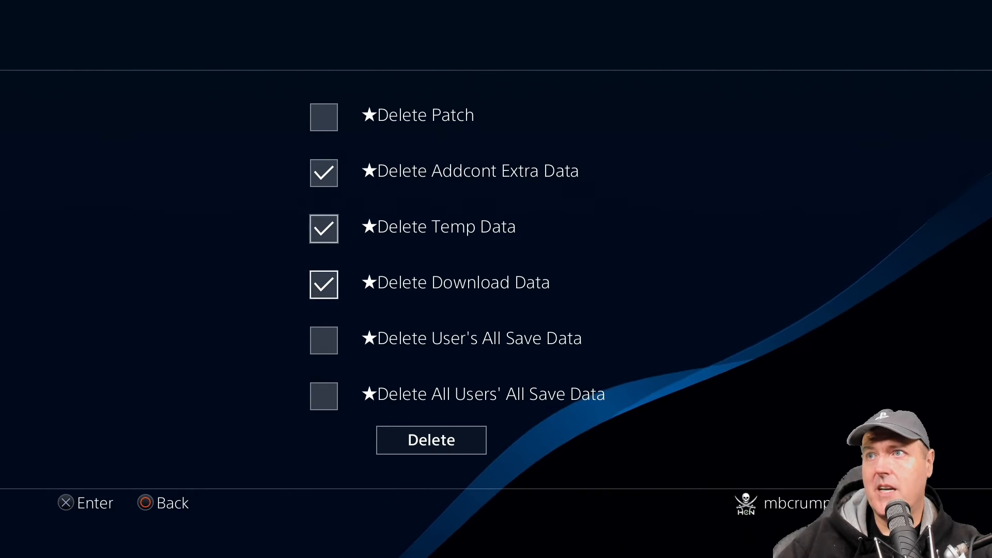
key(Down)
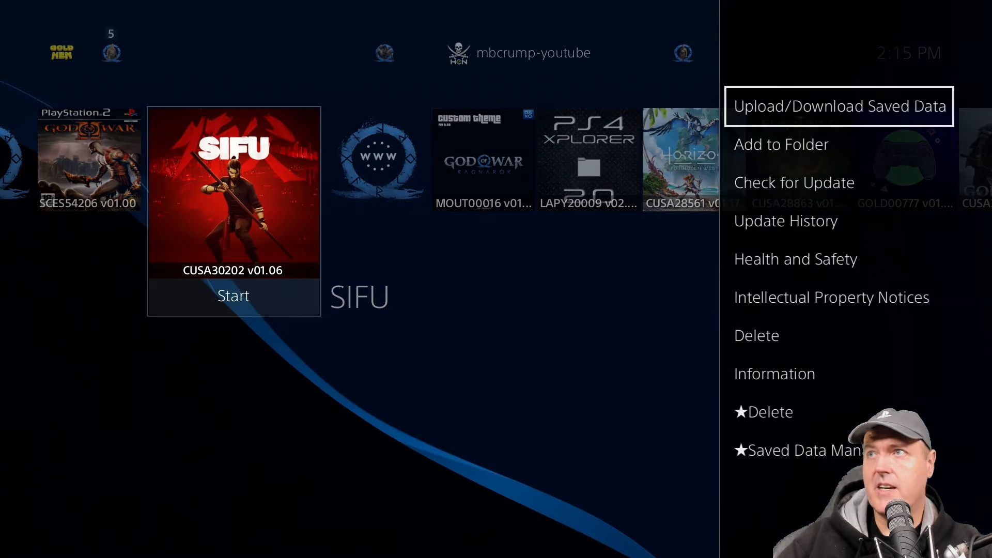
View SIFU's Information page showing version 1.06, then close it
key(Down)
key(Down)
key(Down)
key(Down)
key(Return)
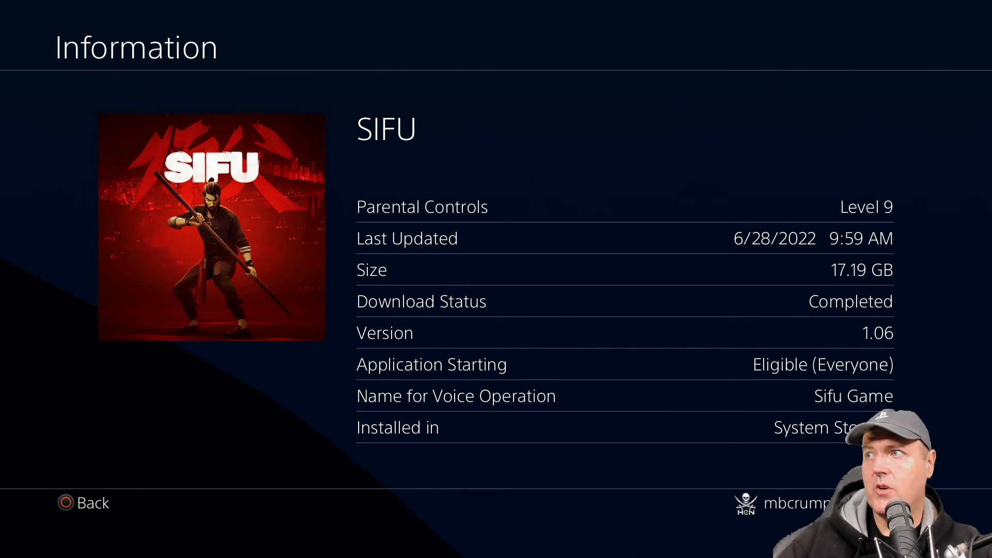
key(Escape)
Reopen SIFU's Options list and move to the ★Delete feature
key(F3)
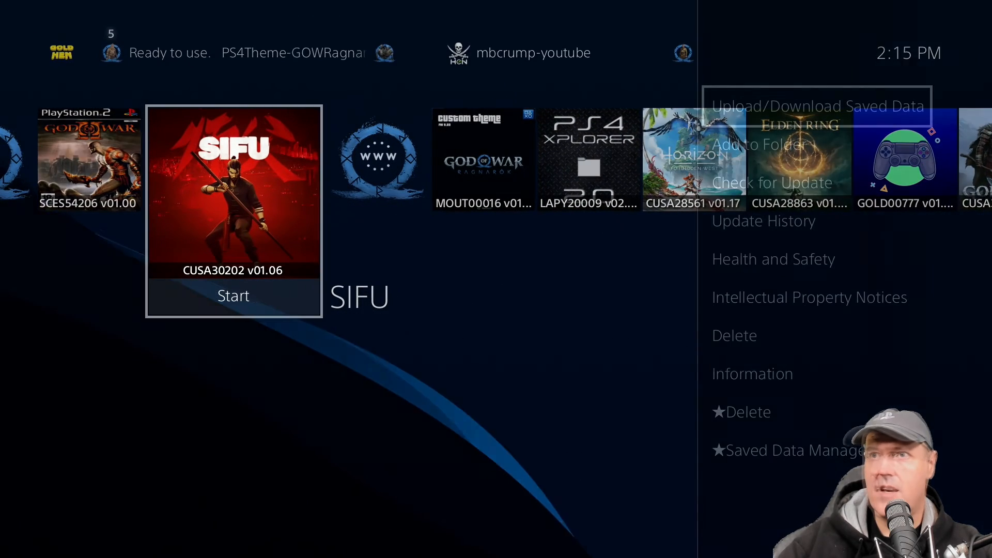
key(Down)
Review the ★Delete checkboxes with Patch, Addcont, Temp and Download Data ticked, save data untouched
key(Return)
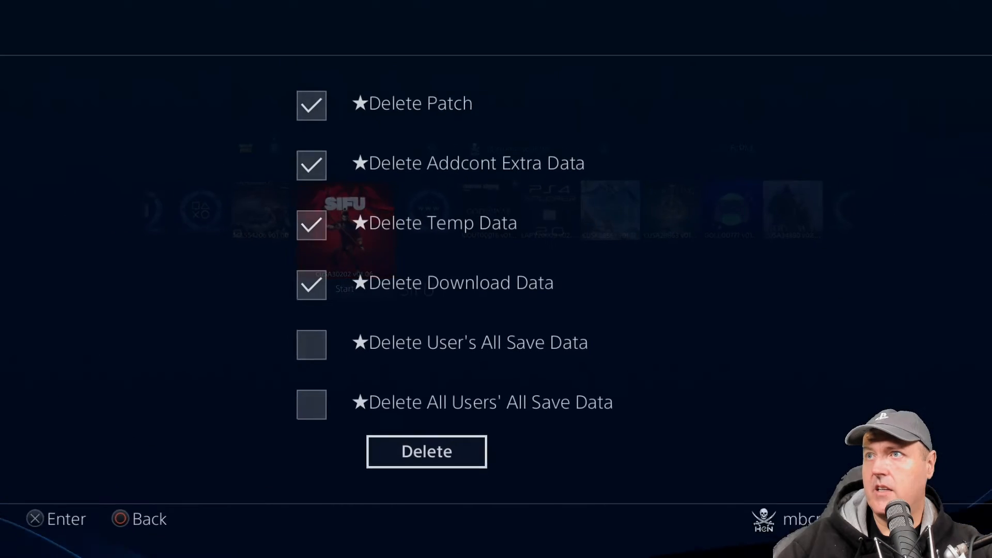
key(Up)
key(Up)
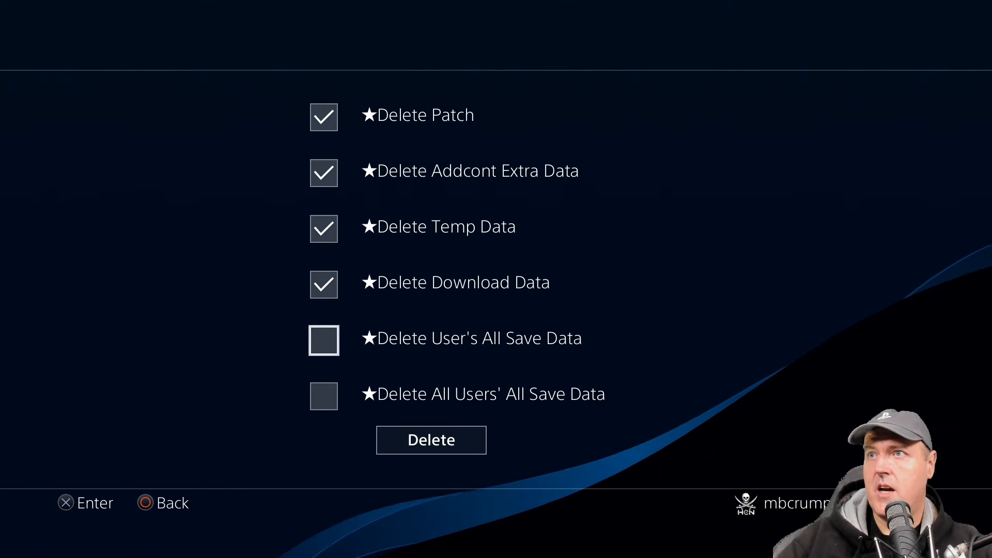
key(Up)
key(Up)
key(Up)
key(Down)
key(Down)
key(Down)
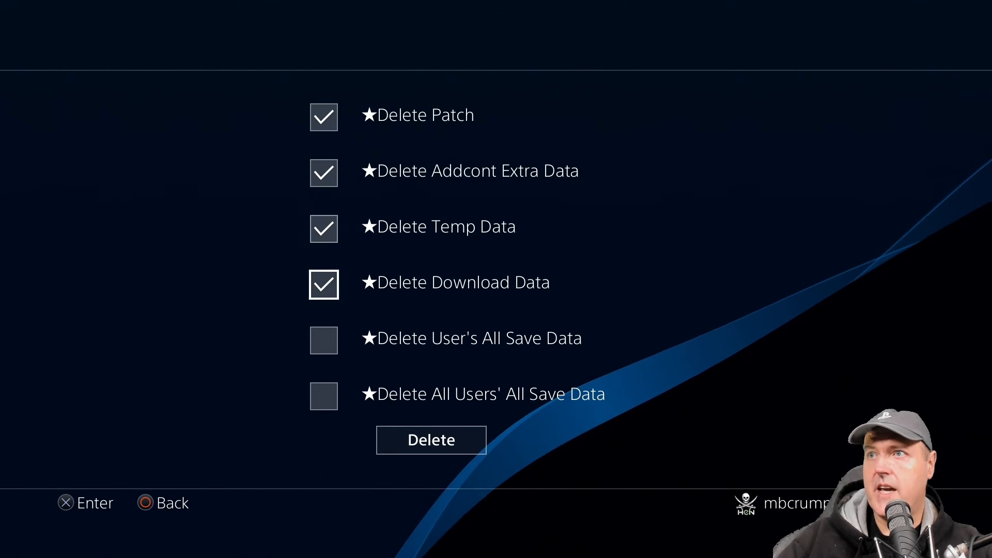
key(Down)
Delete the selected data and confirm with OK, returning SIFU to v1.00
key(Return)
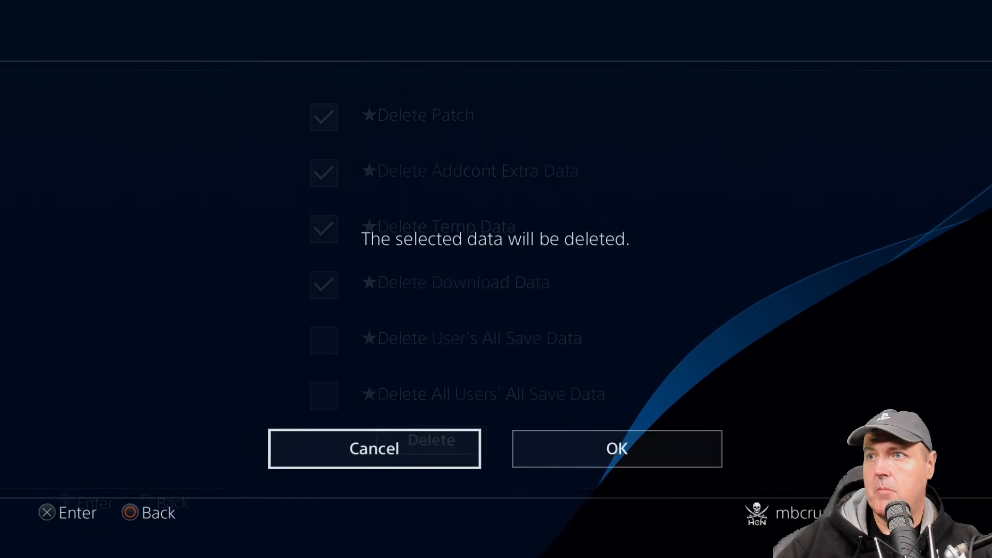
key(Return)
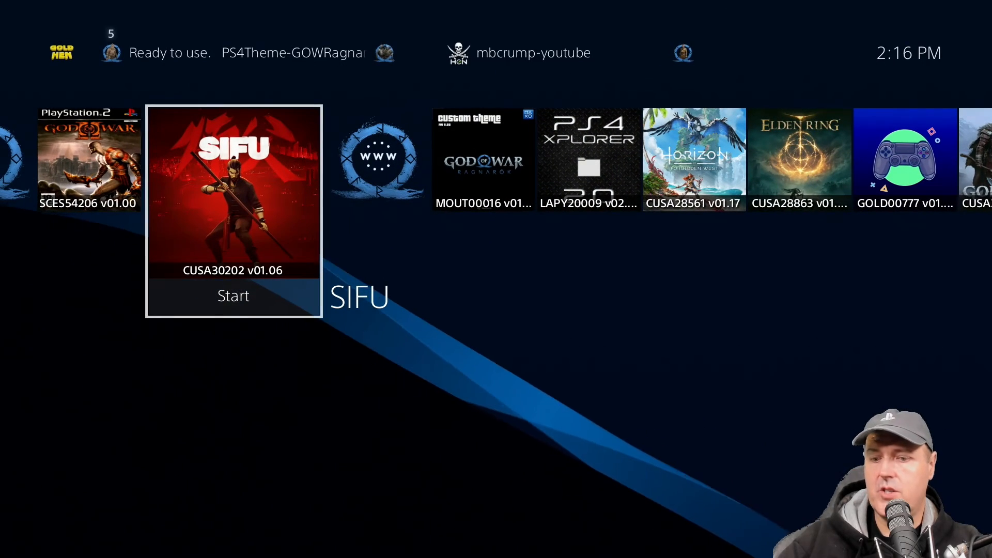
View SIFU's Information page, now listing version 1.00 at 8.50 GB
key(F2)
key(Down)
key(Down)
key(Down)
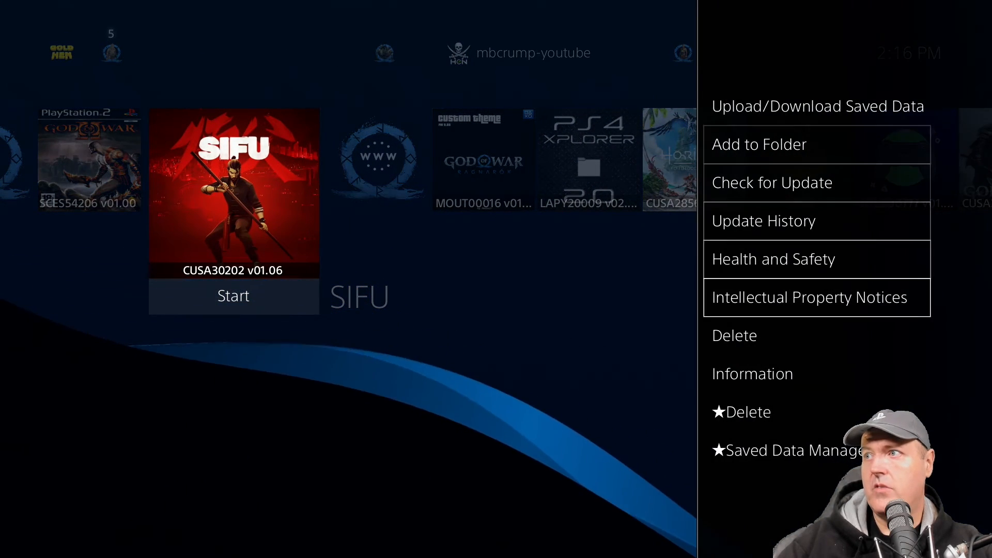
key(Down)
key(Down)
key(Down)
key(Down)
key(Return)
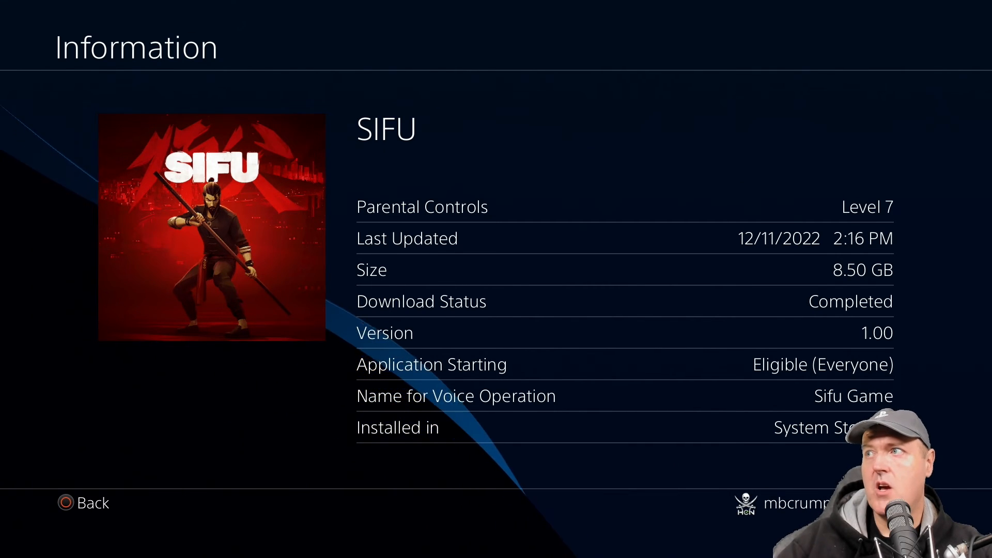
Close the Information page and bring up the GoldHEN settings menu
key(Escape)
key(Return)
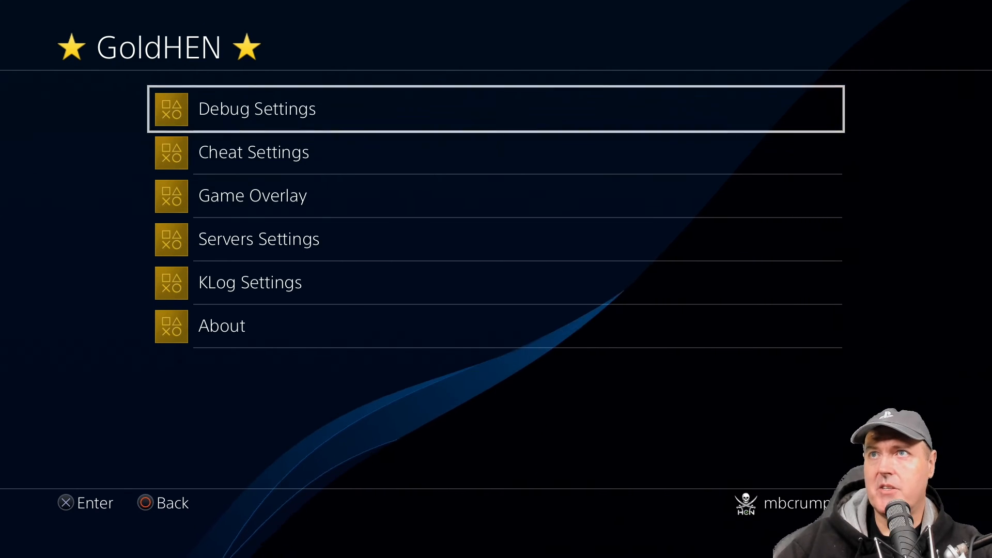
key(Return)
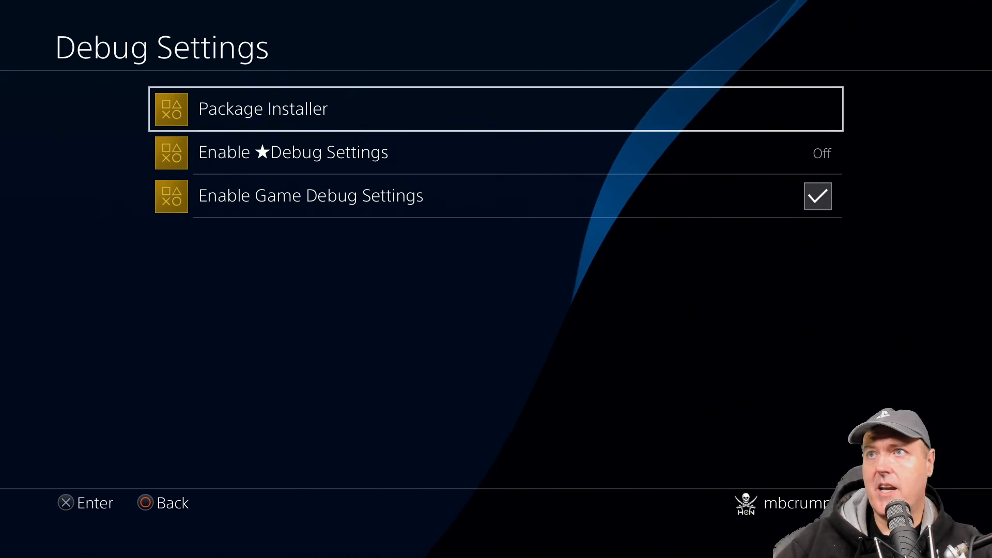
key(Down)
key(Down)
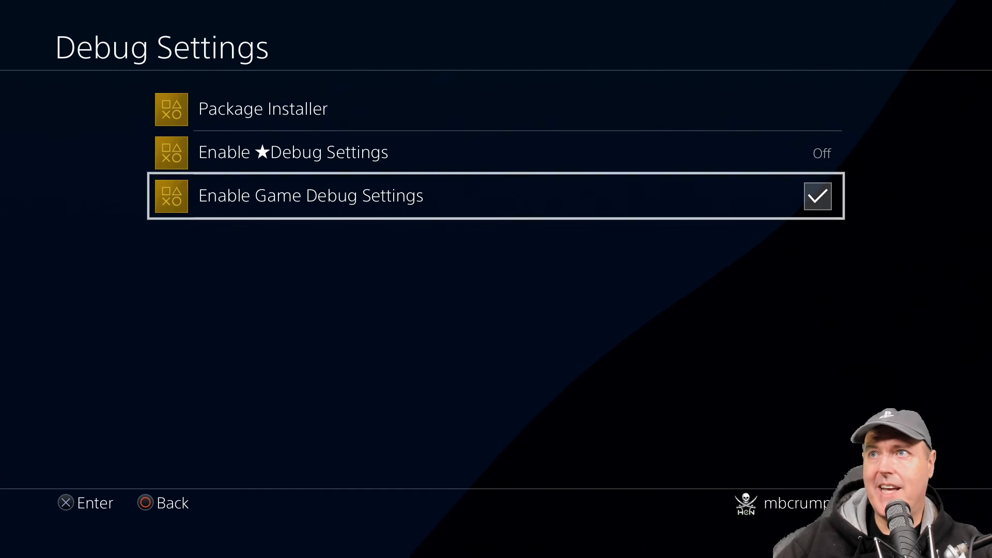
key(Up)
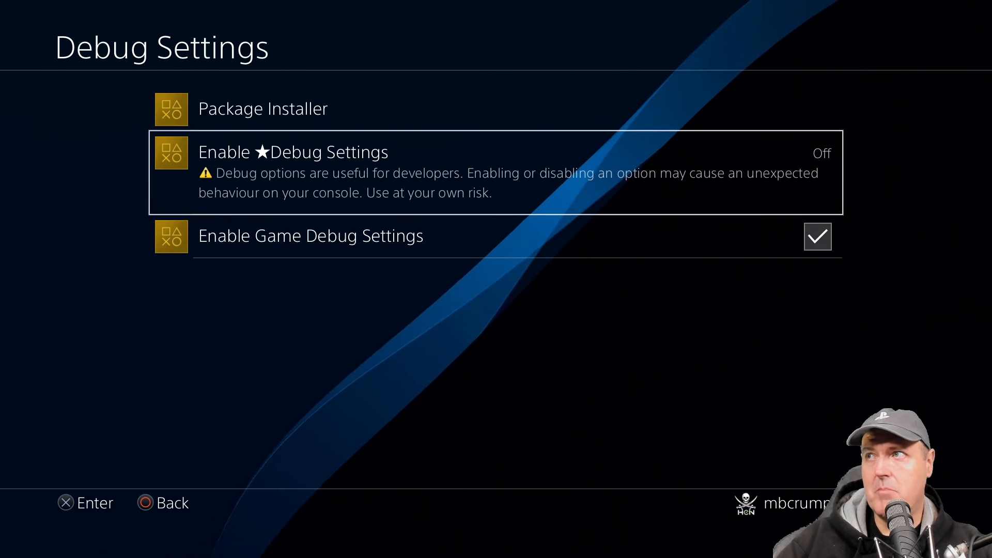
key(Escape)
key(Down)
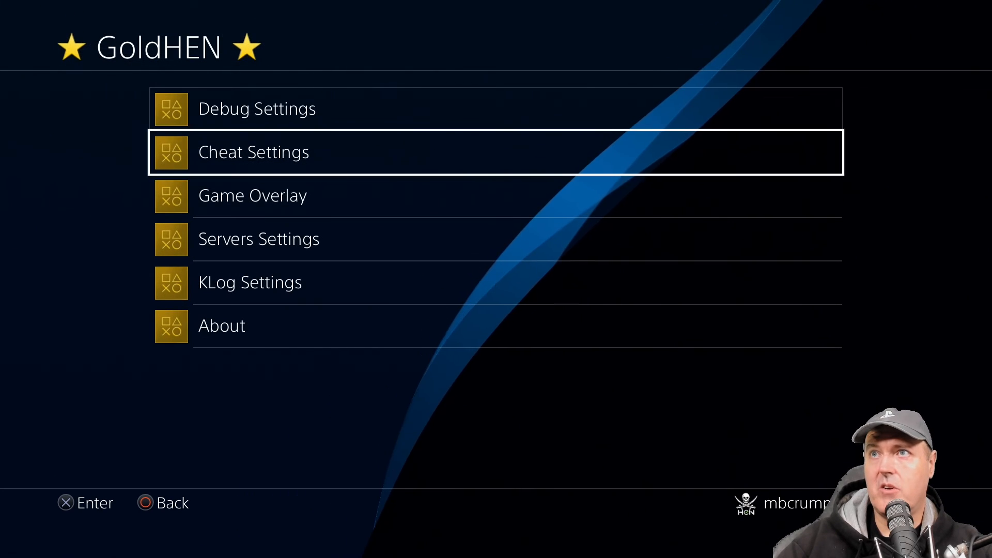
key(Return)
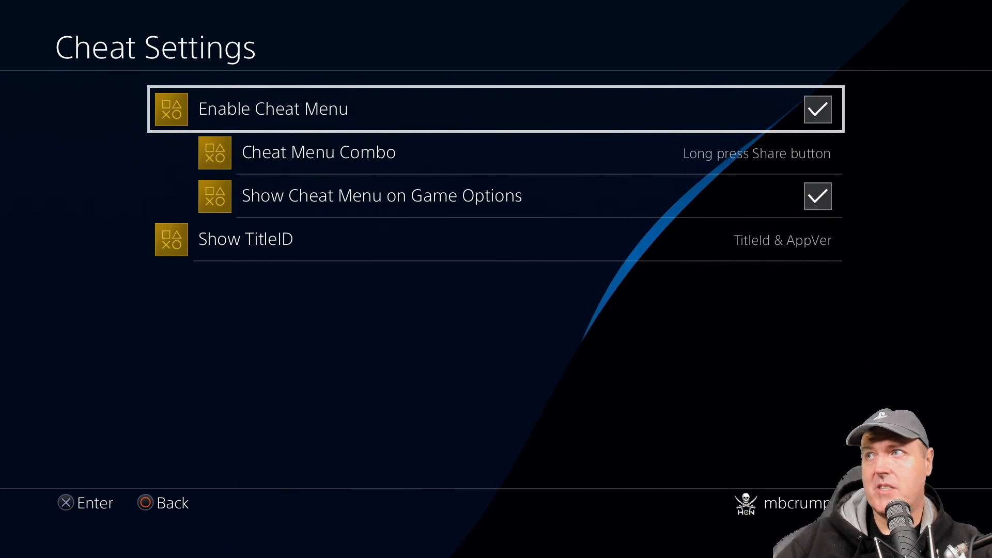
key(Down)
key(Down)
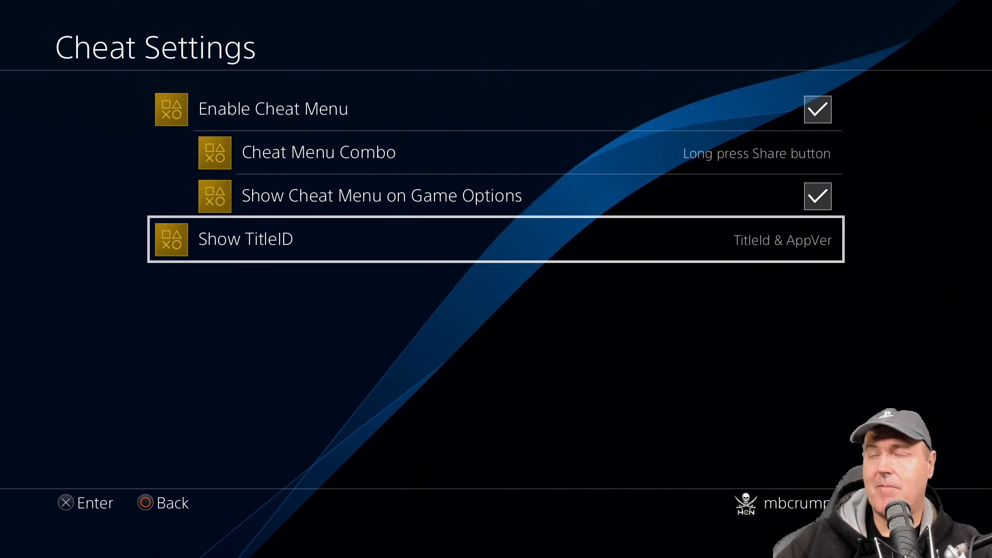
key(Escape)
key(Down)
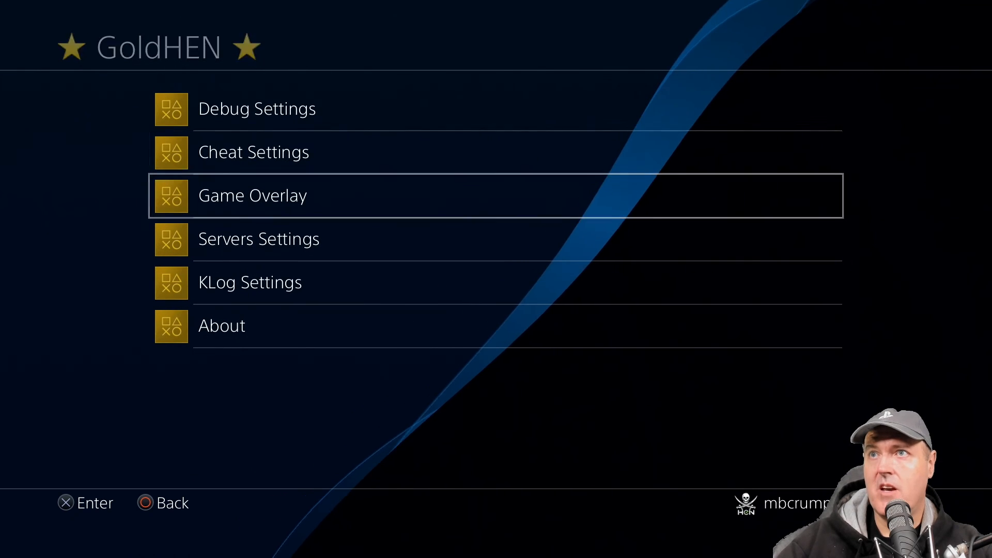
key(Return)
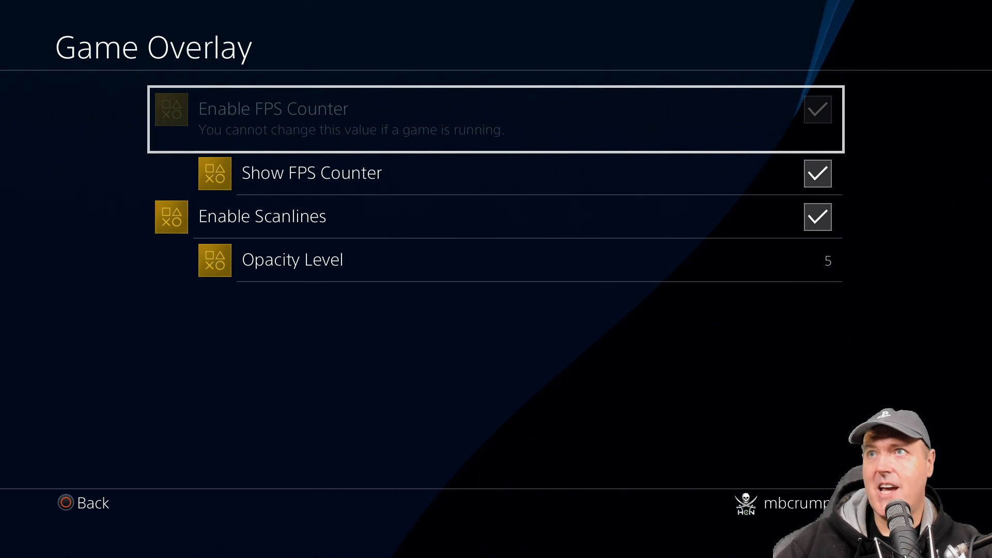
key(Down)
key(Down)
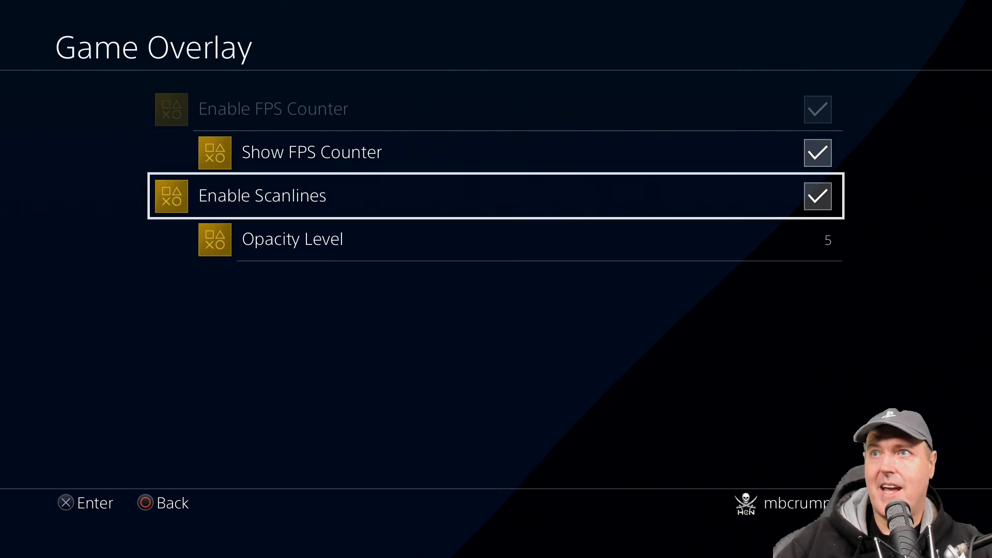
key(Escape)
key(Down)
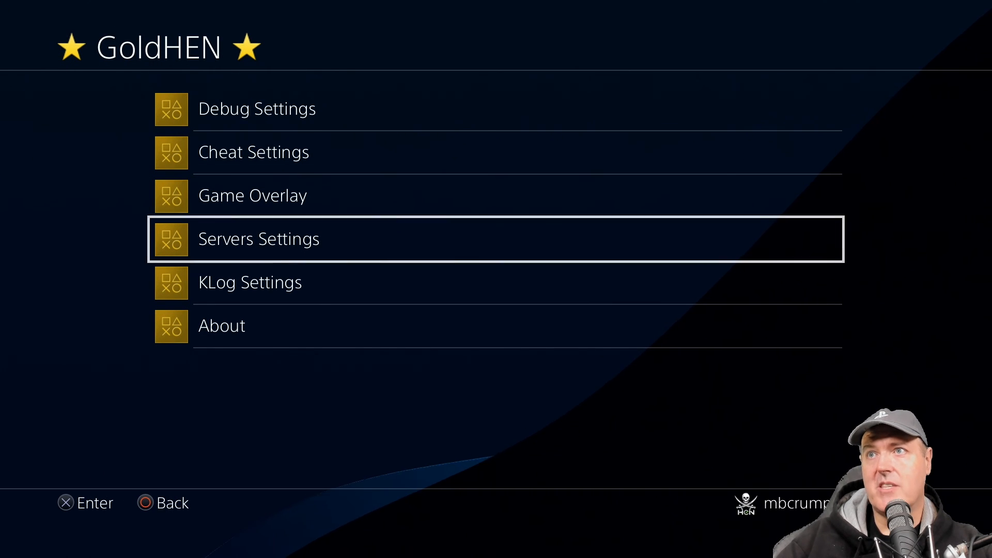
key(Return)
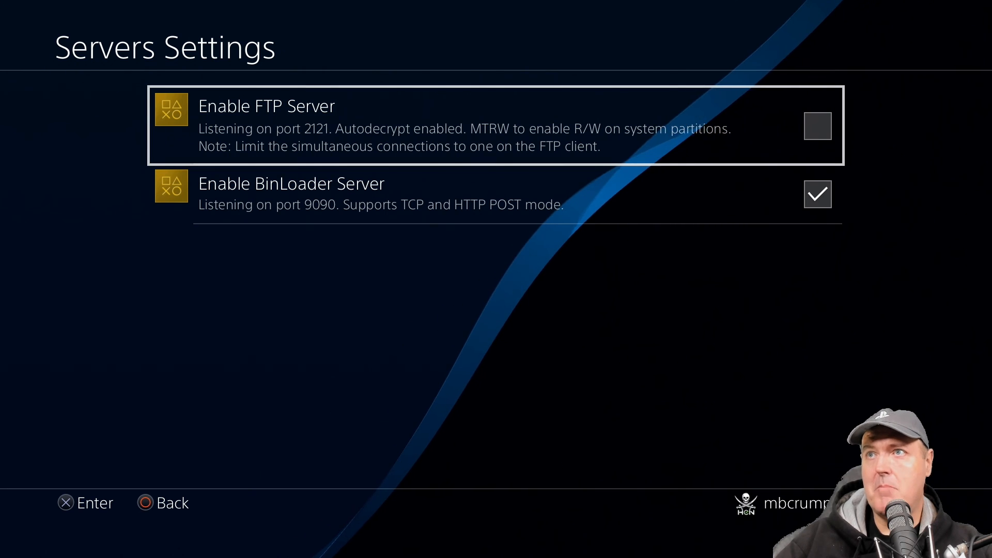
key(Escape)
key(Down)
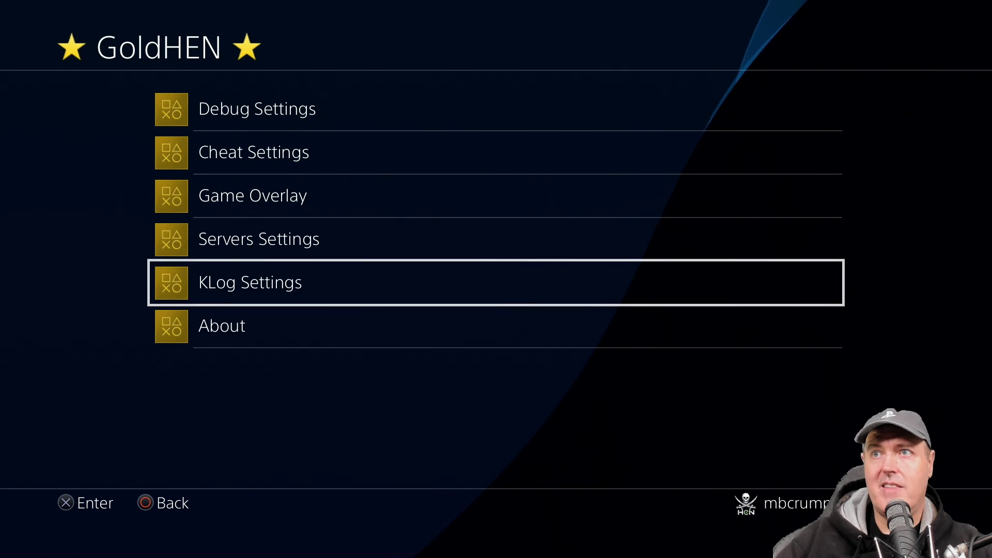